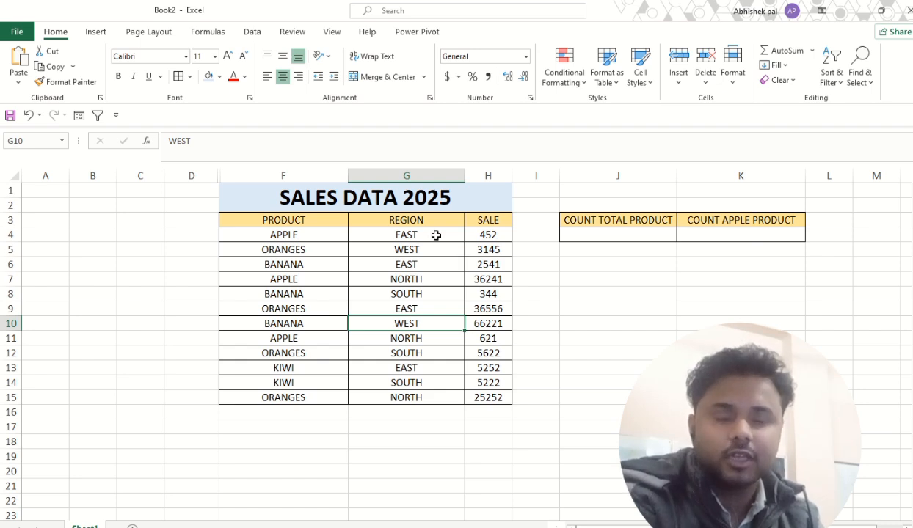
{"action": "left_click_drag", "start_coordinate": [403, 195], "coordinate": [417, 395]}
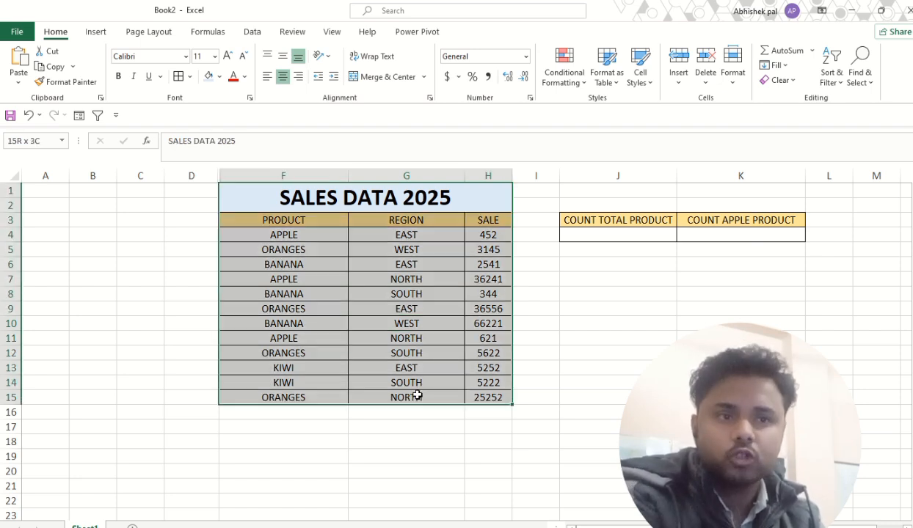
{"action": "left_click", "coordinate": [353, 292]}
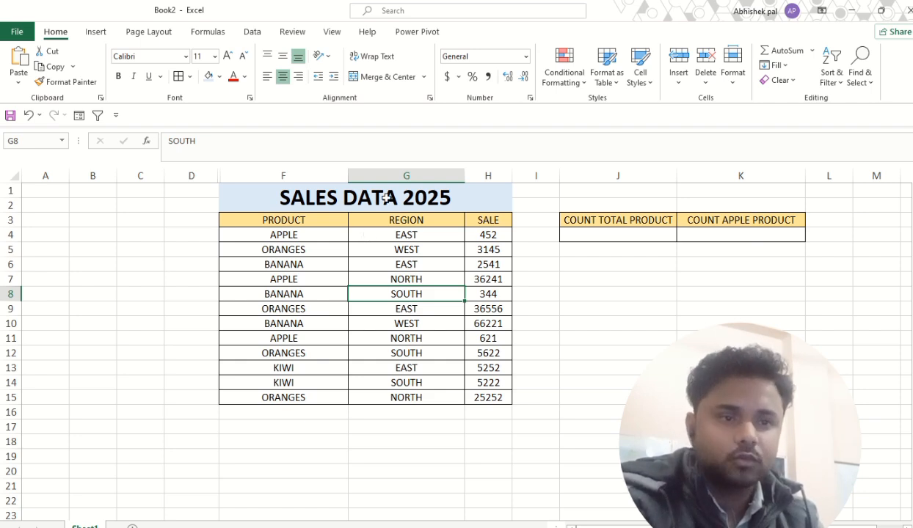
{"action": "left_click_drag", "start_coordinate": [402, 198], "coordinate": [412, 398]}
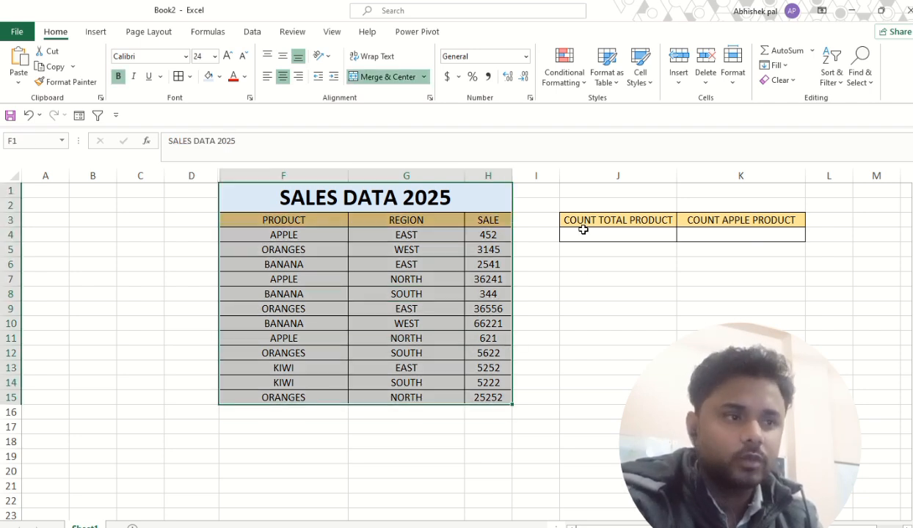
{"action": "left_click_drag", "start_coordinate": [587, 220], "coordinate": [765, 225]}
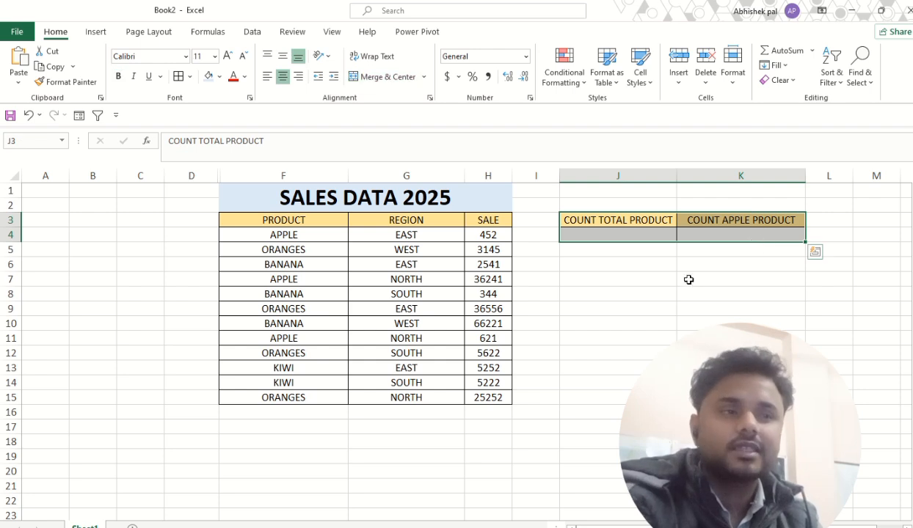
{"action": "left_click", "coordinate": [654, 290]}
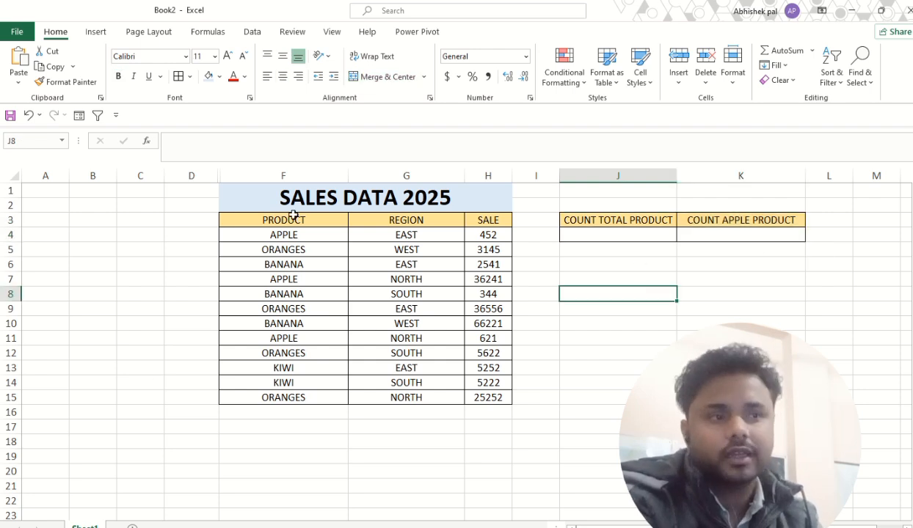
{"action": "left_click_drag", "start_coordinate": [290, 194], "coordinate": [355, 397]}
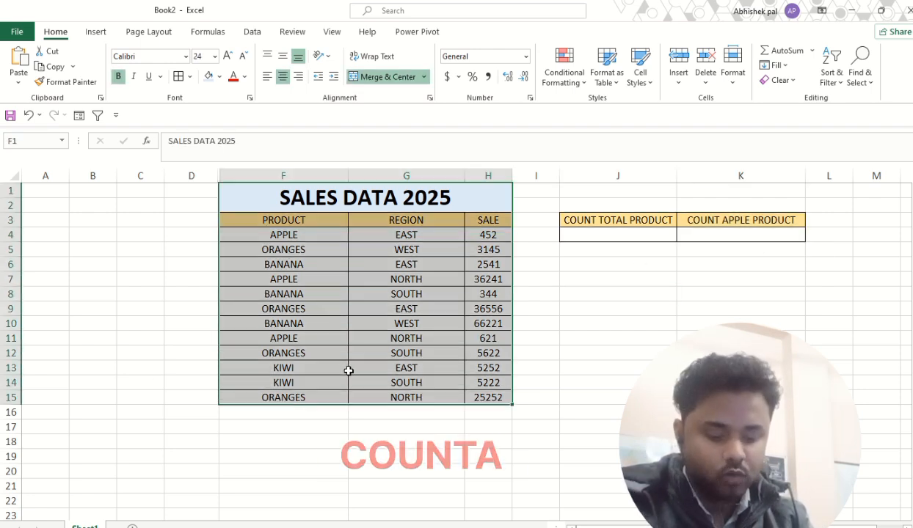
Enter =COUNTA(F4:F15) in cell J4 under COUNT TOTAL PRODUCT to count all the product entries
{"action": "left_click", "coordinate": [579, 234]}
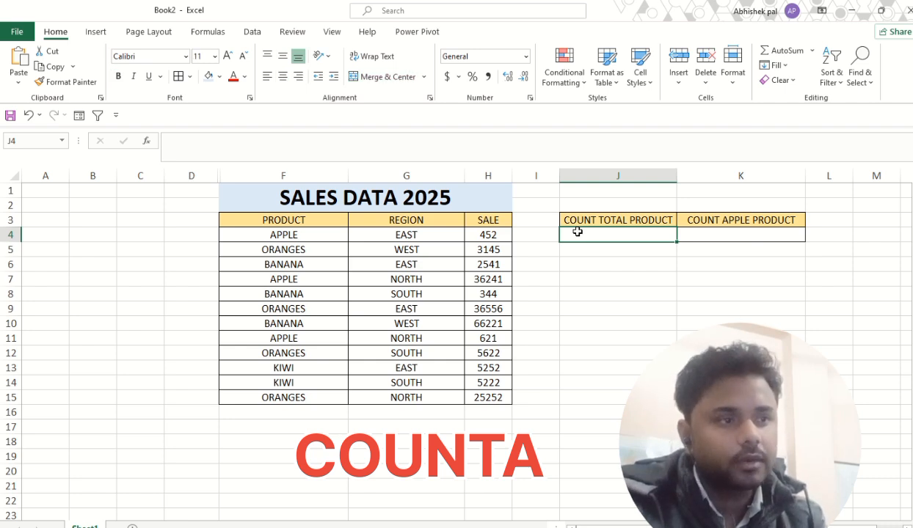
{"action": "type", "text": "=COUNT"}
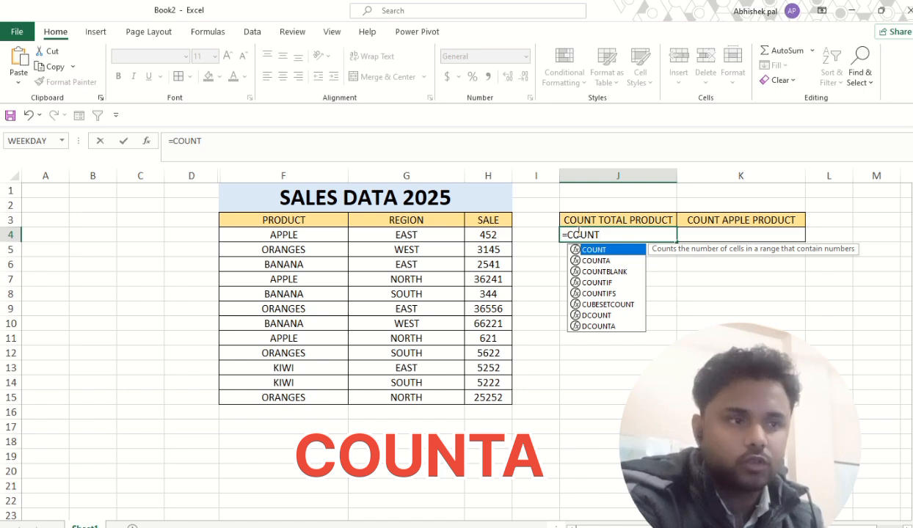
{"action": "key", "text": "Down"}
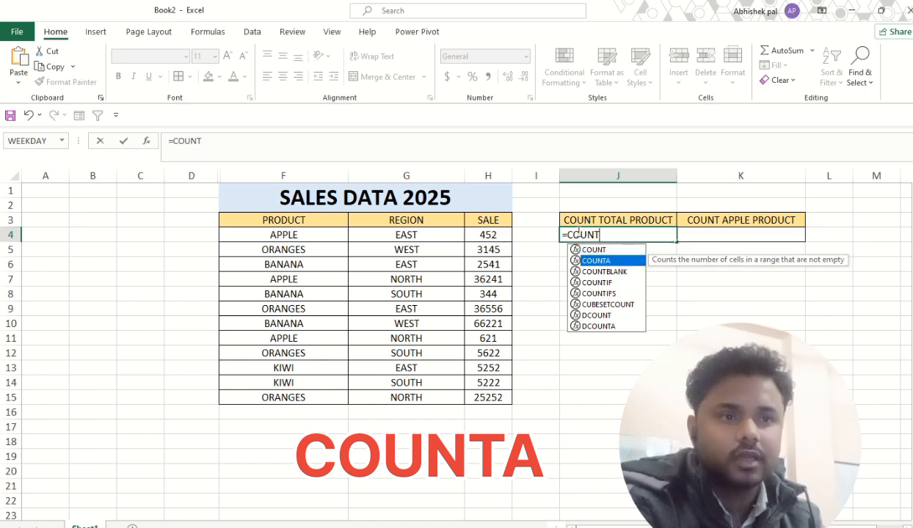
{"action": "double_click", "coordinate": [629, 262]}
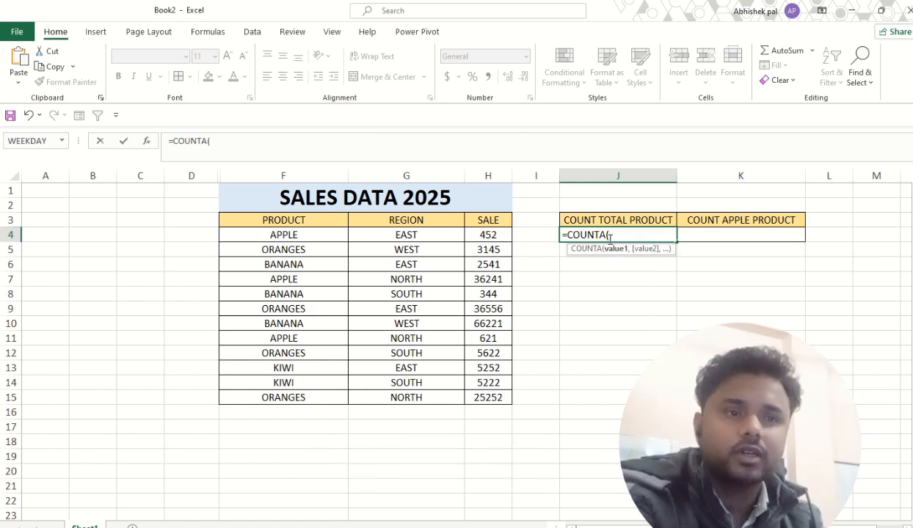
{"action": "left_click_drag", "start_coordinate": [305, 230], "coordinate": [333, 396]}
{"action": "type", "text": ")"}
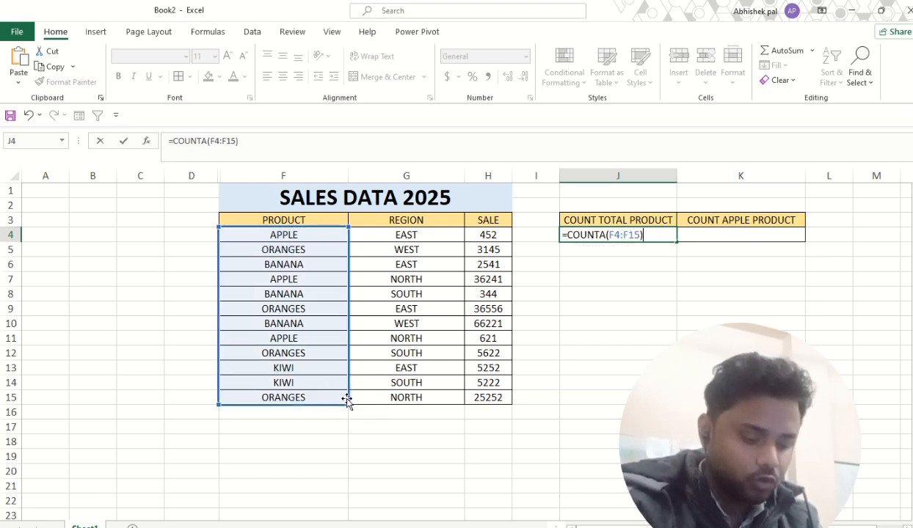
{"action": "key", "text": "Return"}
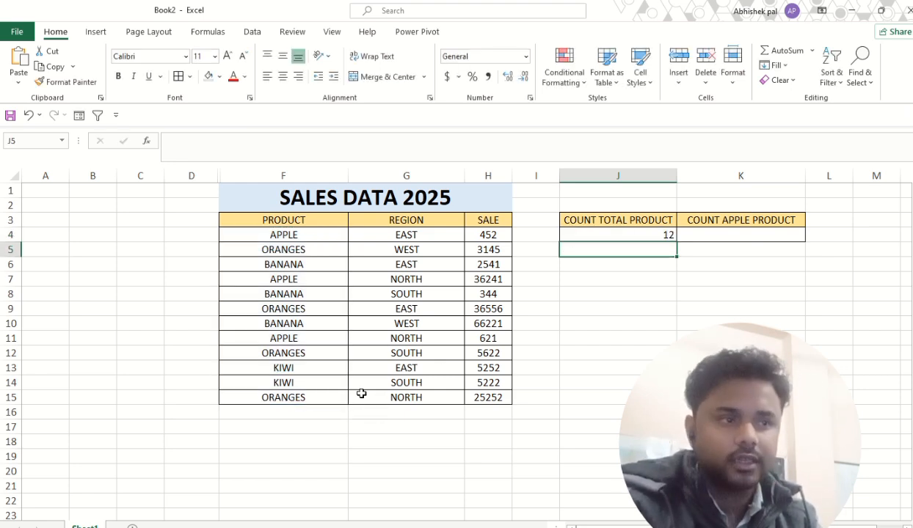
{"action": "left_click", "coordinate": [576, 234]}
{"action": "left_click_drag", "start_coordinate": [258, 234], "coordinate": [291, 413]}
{"action": "left_click", "coordinate": [306, 296]}
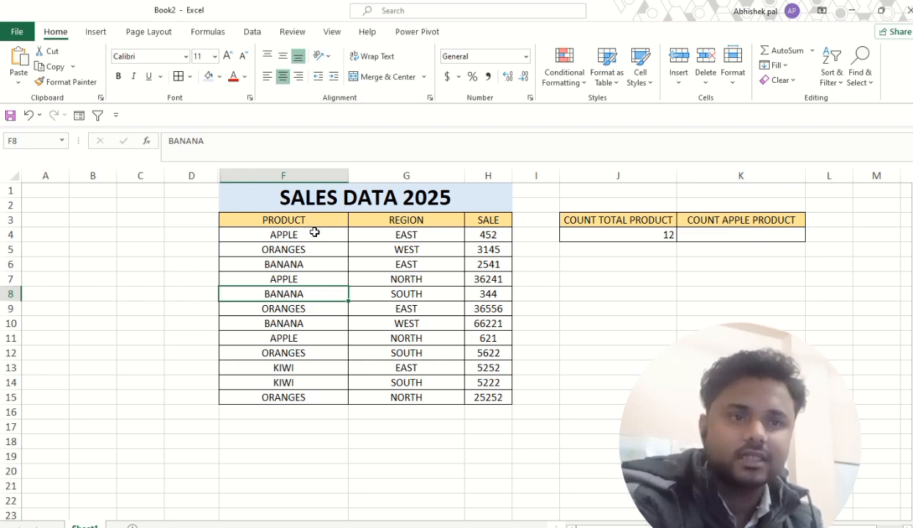
{"action": "left_click_drag", "start_coordinate": [314, 232], "coordinate": [330, 403]}
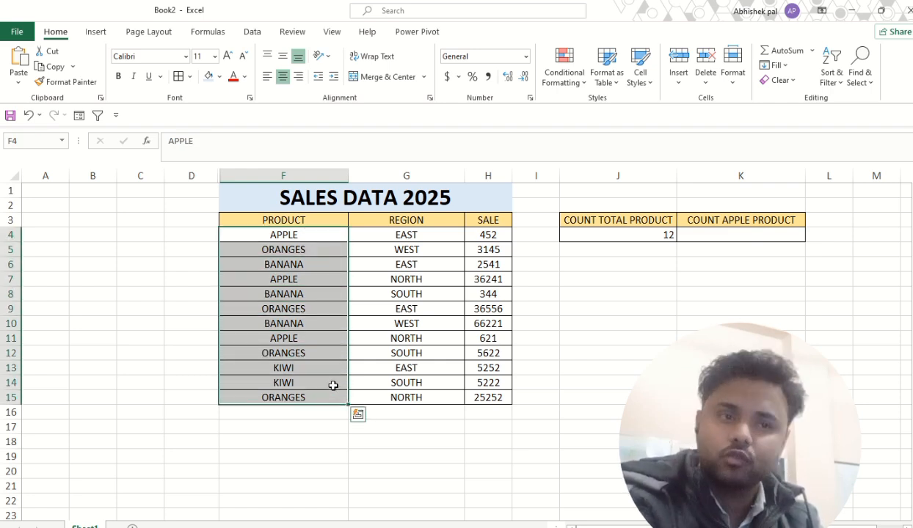
Enter =COUNTIF(F4:F15,"APPLE") in cell K4 under COUNT APPLE PRODUCT to count the apple entries
{"action": "left_click", "coordinate": [701, 241]}
{"action": "type", "text": "=CO"}
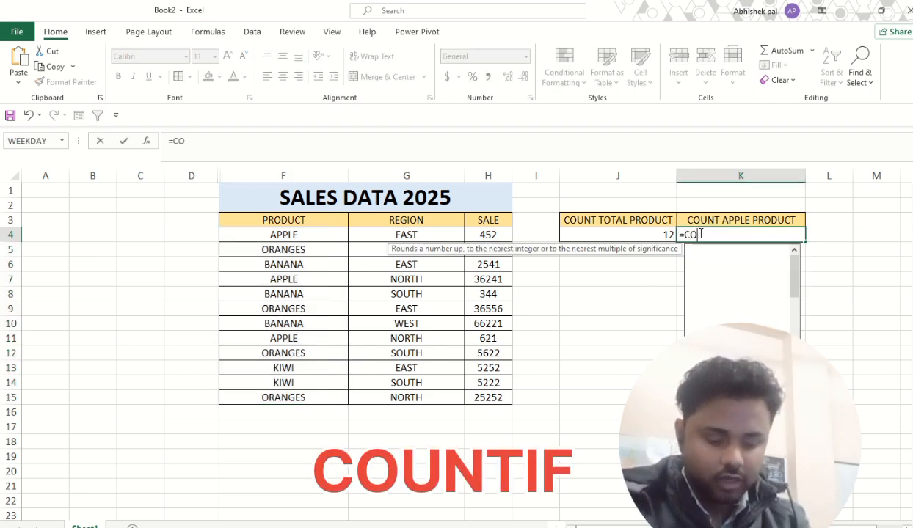
{"action": "type", "text": "UNT"}
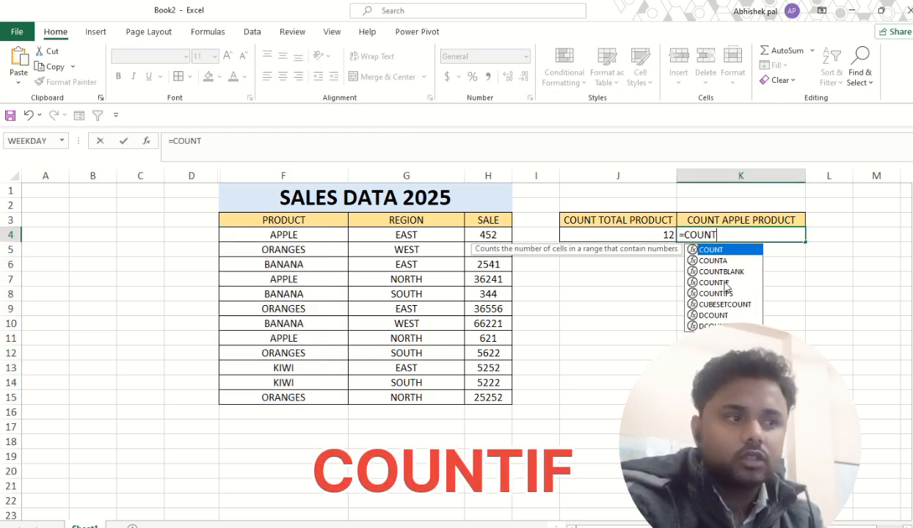
{"action": "left_click", "coordinate": [715, 282]}
{"action": "double_click", "coordinate": [715, 283]}
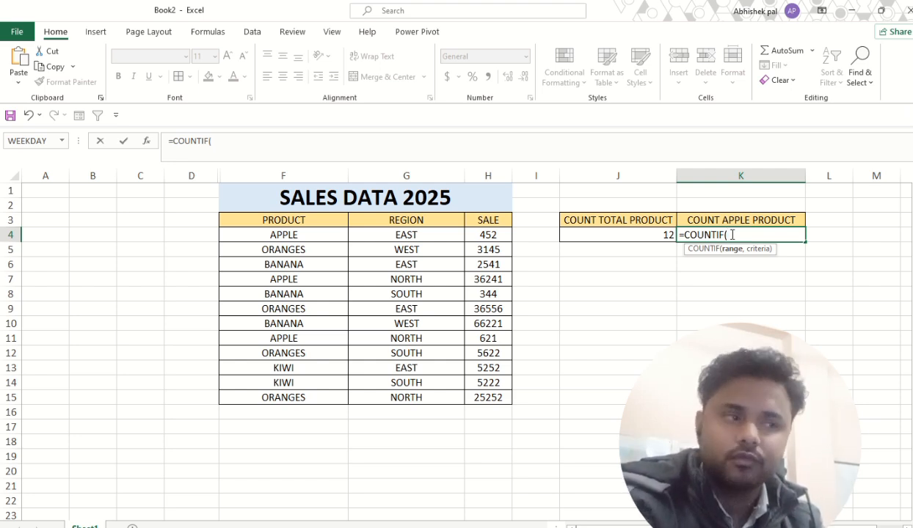
{"action": "left_click_drag", "start_coordinate": [312, 233], "coordinate": [320, 397]}
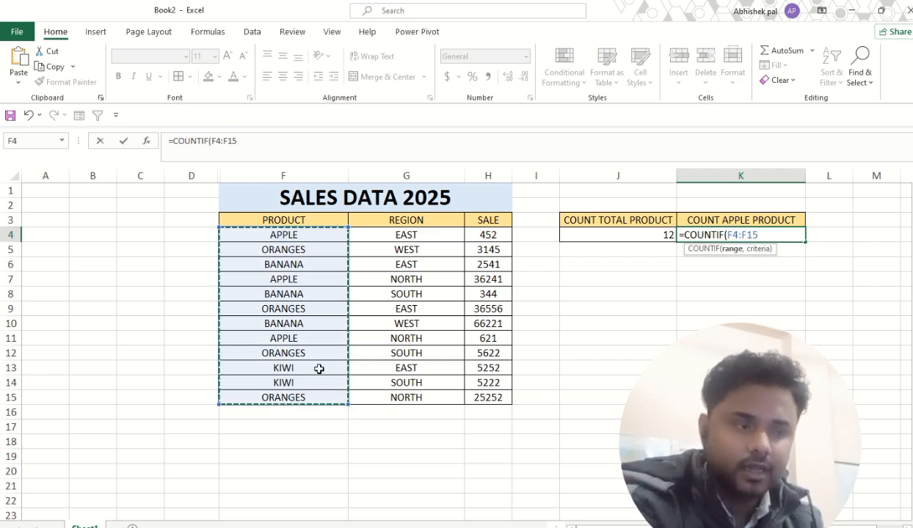
{"action": "type", "text": ","}
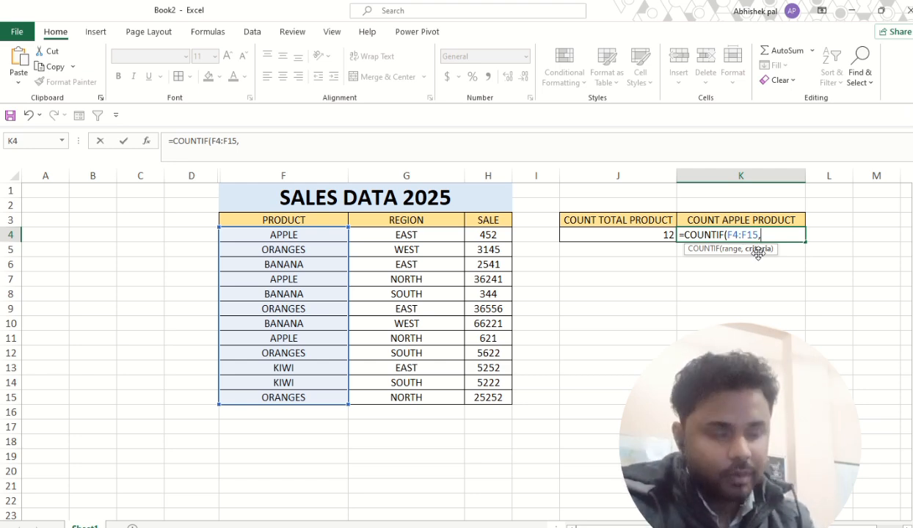
{"action": "type", "text": "\"APPLE"}
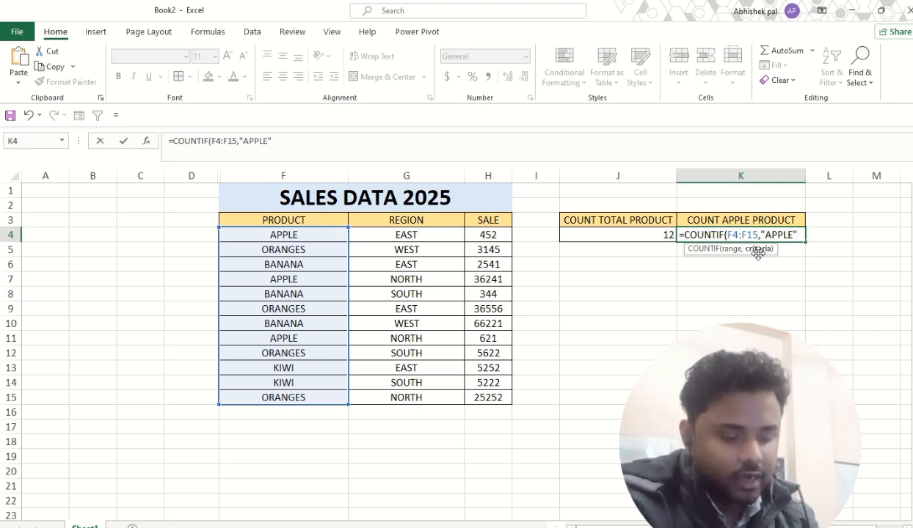
{"action": "key", "text": "Return"}
{"action": "left_click", "coordinate": [716, 235]}
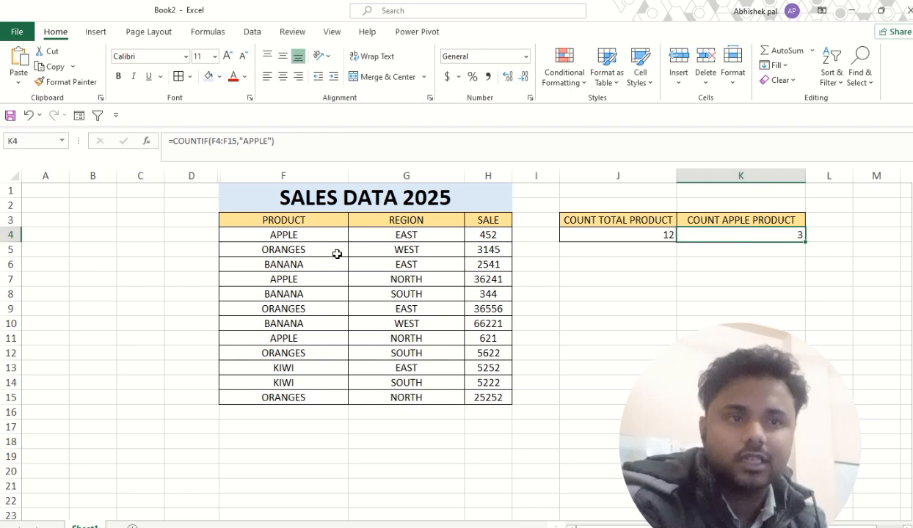
{"action": "left_click", "coordinate": [325, 235]}
{"action": "left_click", "coordinate": [320, 277]}
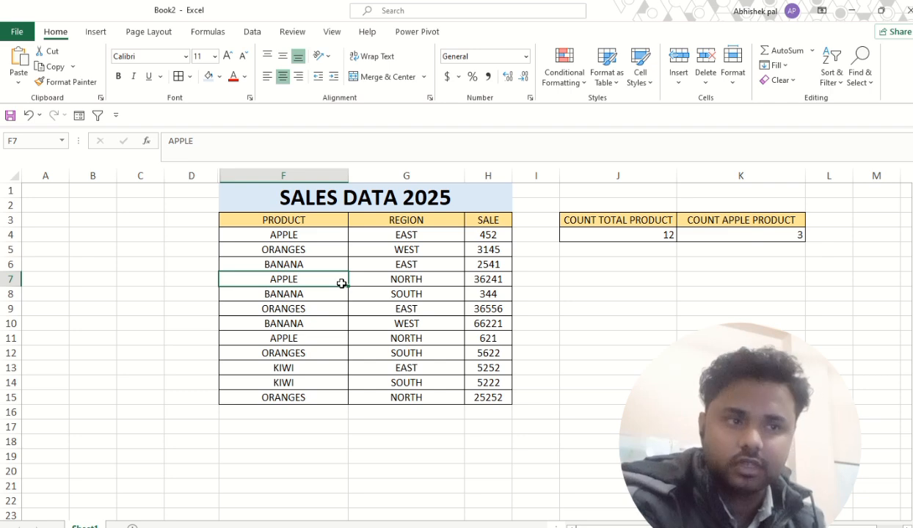
{"action": "left_click", "coordinate": [712, 233]}
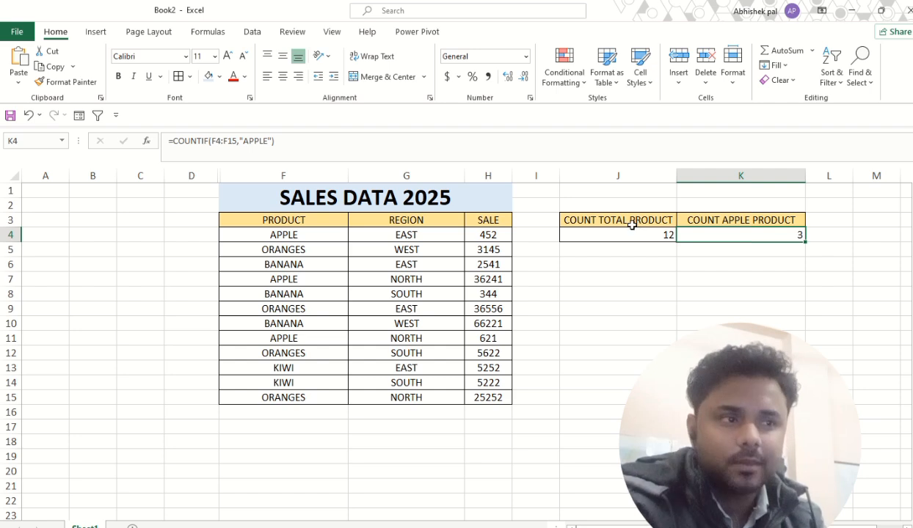
{"action": "left_click_drag", "start_coordinate": [632, 226], "coordinate": [696, 229]}
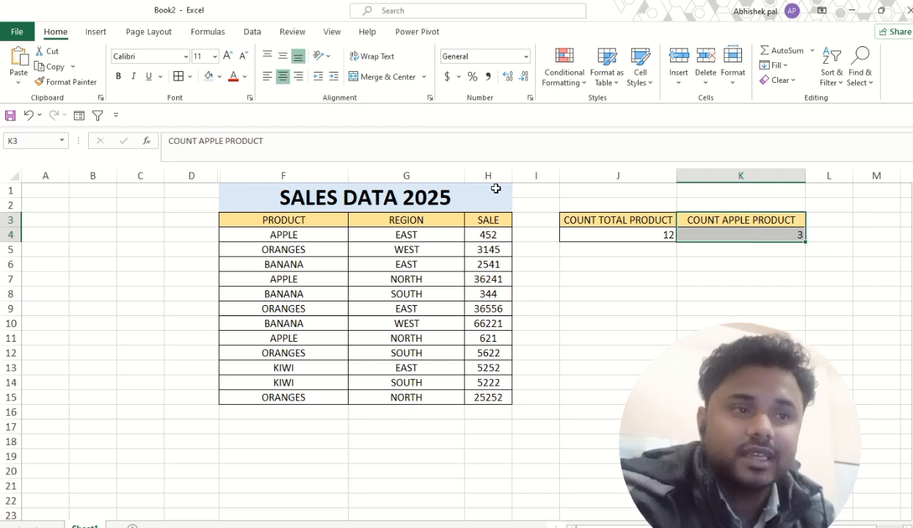
{"action": "mouse_move", "coordinate": [408, 223]}
{"action": "left_mouse_down"}
{"action": "mouse_move", "coordinate": [409, 235]}
{"action": "mouse_move", "coordinate": [418, 233]}
{"action": "left_mouse_up"}
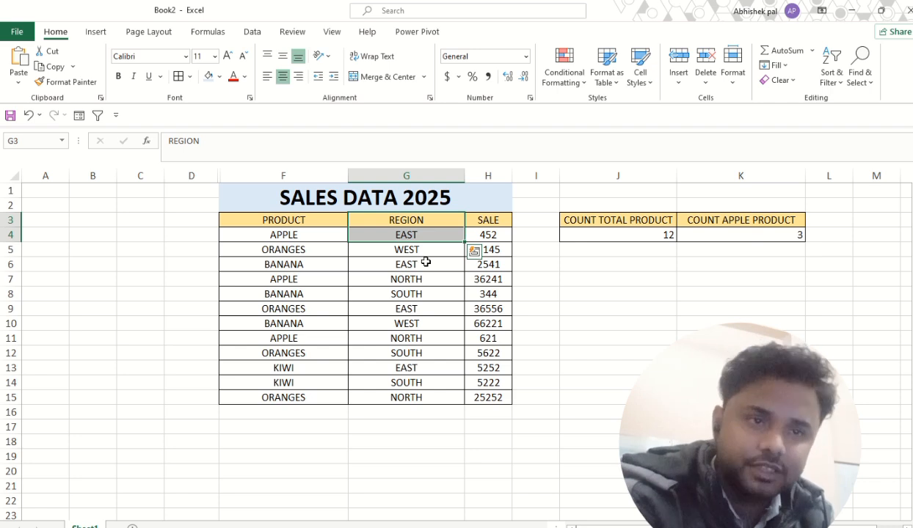
{"action": "left_click_drag", "start_coordinate": [332, 220], "coordinate": [334, 241]}
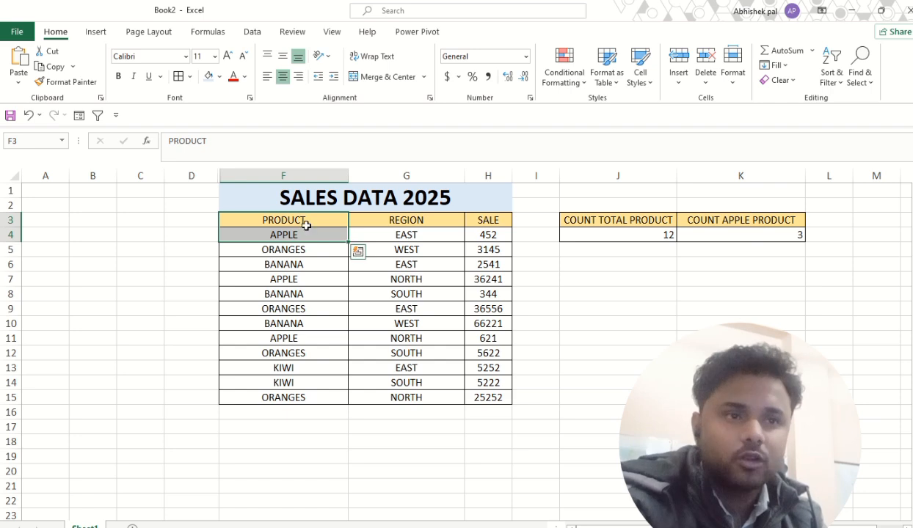
Copy the PRODUCT and REGION headers with their first data row (F3:G4) to the range starting at J6
{"action": "left_click_drag", "start_coordinate": [299, 219], "coordinate": [381, 239]}
{"action": "key", "text": "ctrl+c"}
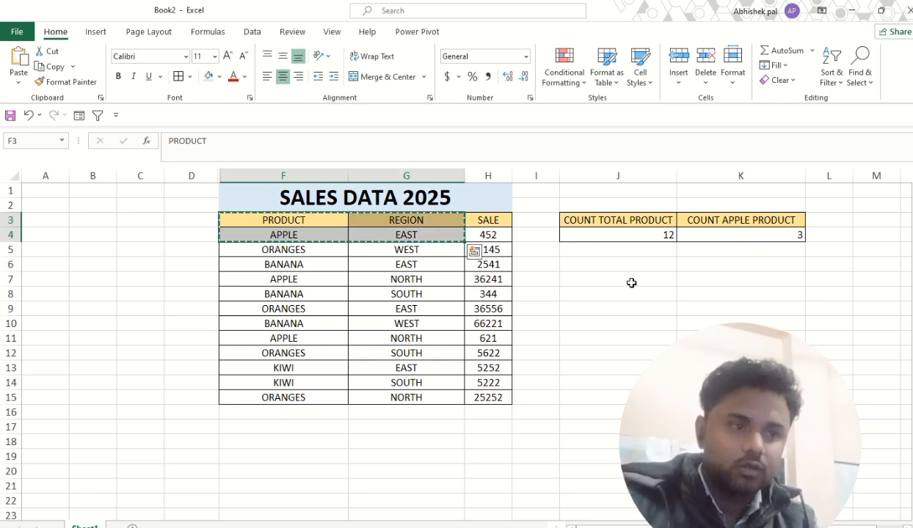
{"action": "left_click", "coordinate": [595, 267]}
{"action": "key", "text": "ctrl+v"}
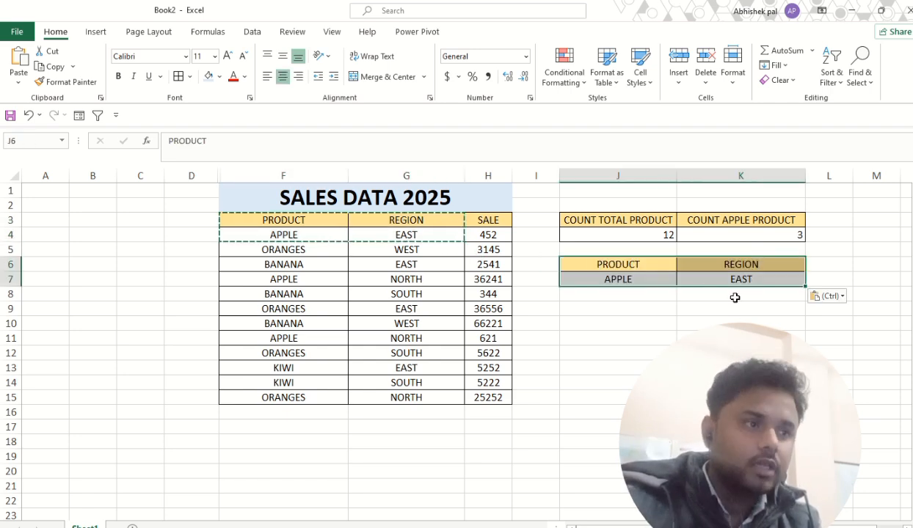
Enter the heading COUNTIFS in cell J9, below the copied product and region criteria
{"action": "left_click", "coordinate": [722, 323]}
{"action": "left_click", "coordinate": [599, 297]}
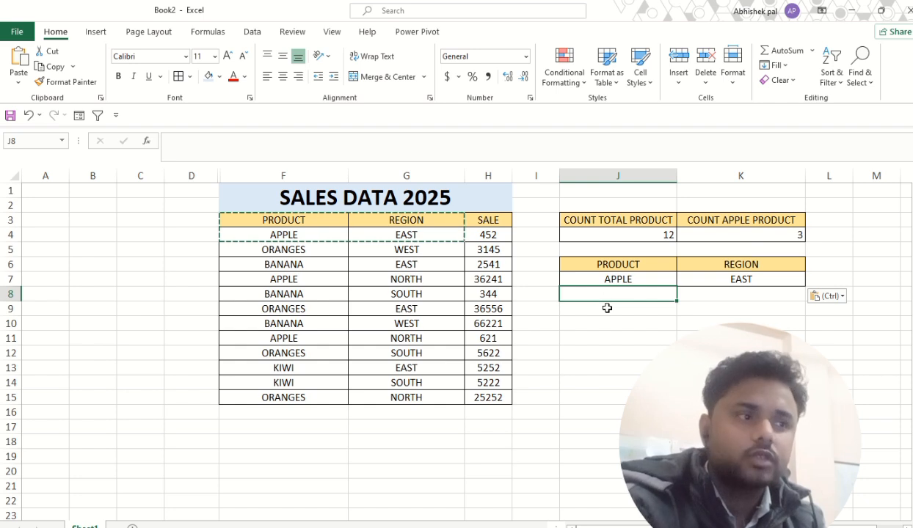
{"action": "left_click", "coordinate": [607, 309]}
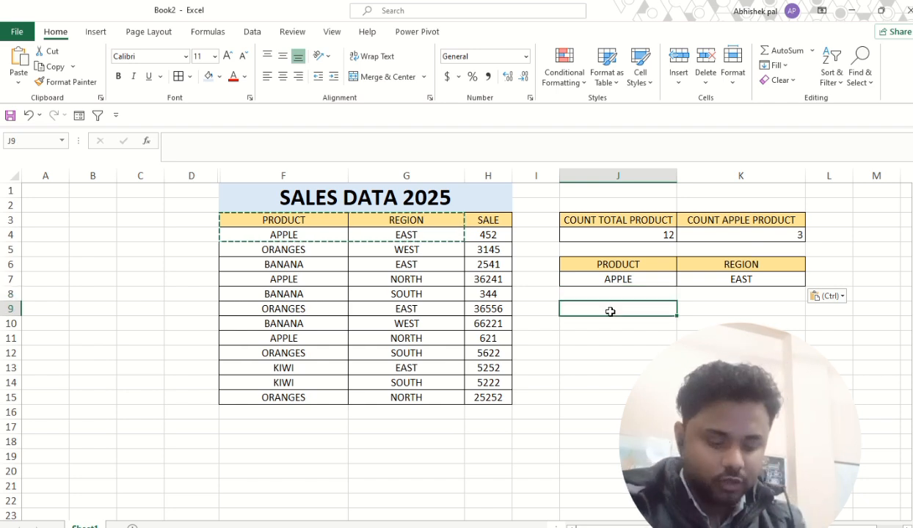
{"action": "type", "text": "COUN"}
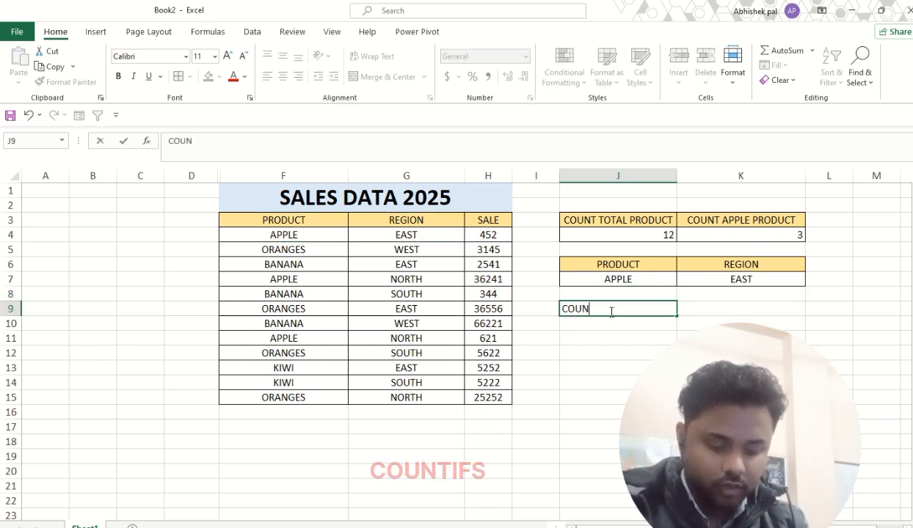
{"action": "type", "text": "TIF"}
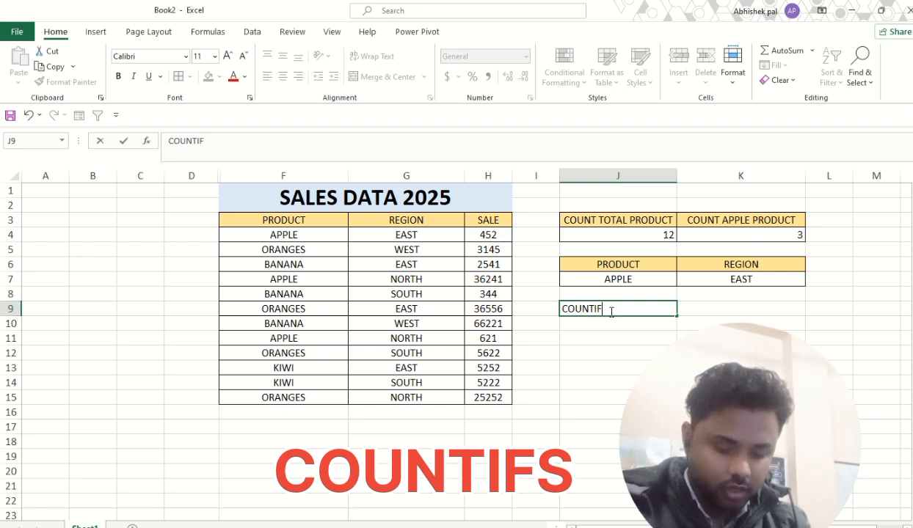
{"action": "type", "text": "S"}
{"action": "key", "text": "Return"}
Fill the COUNTIFS heading cell J9 with the same light gold colour as the other headers
{"action": "left_click", "coordinate": [610, 312]}
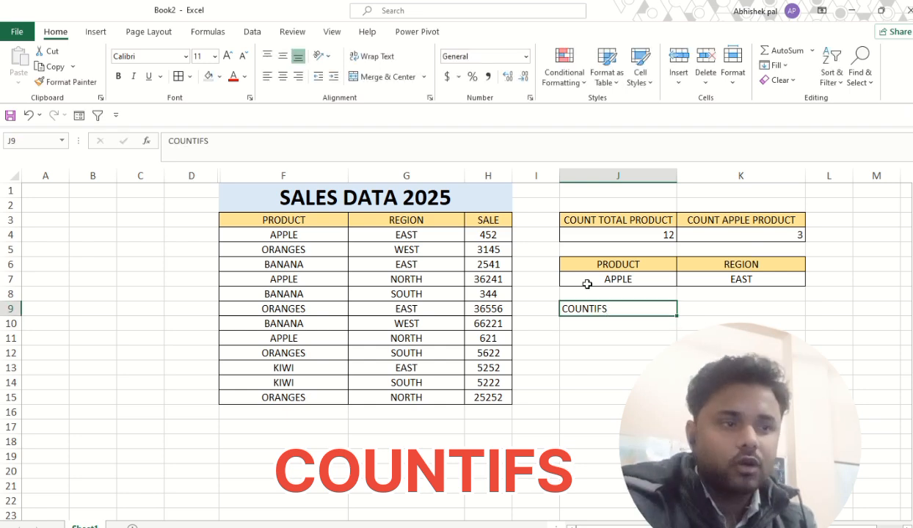
{"action": "left_click", "coordinate": [219, 77]}
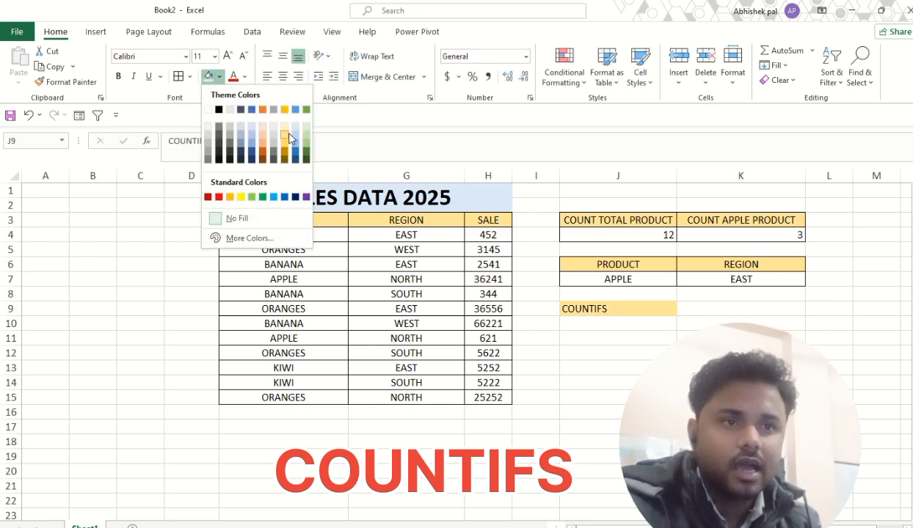
{"action": "left_click", "coordinate": [285, 131]}
{"action": "left_click", "coordinate": [602, 324]}
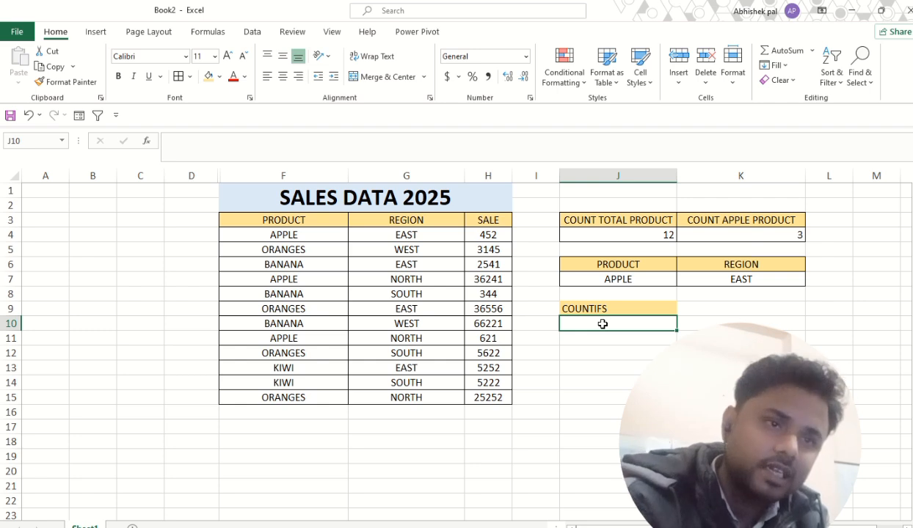
Start a COUNTIFS formula in cell J10 with product range F4:F15 and criterion cell J7 as its first pair
{"action": "type", "text": "=COUNT"}
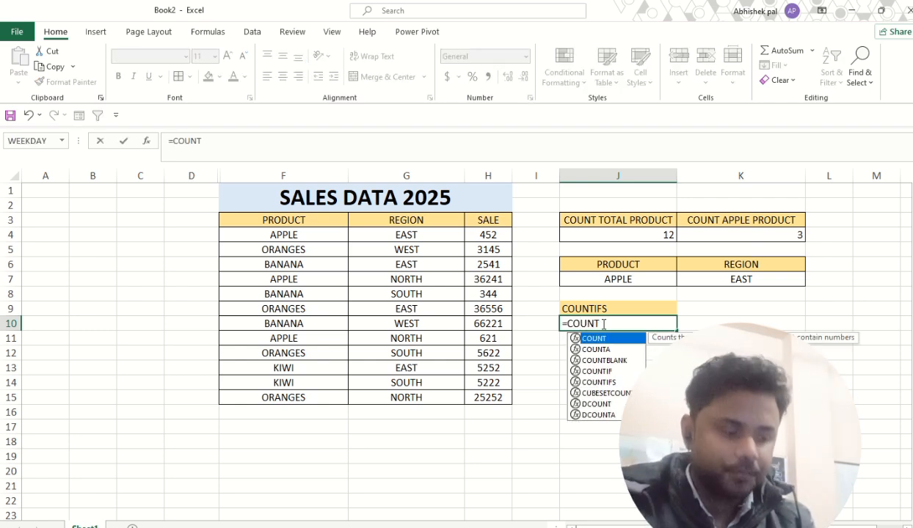
{"action": "key", "text": "Down"}
{"action": "key", "text": "Down"}
{"action": "key", "text": "Down"}
{"action": "key", "text": "Down"}
{"action": "key", "text": "Tab"}
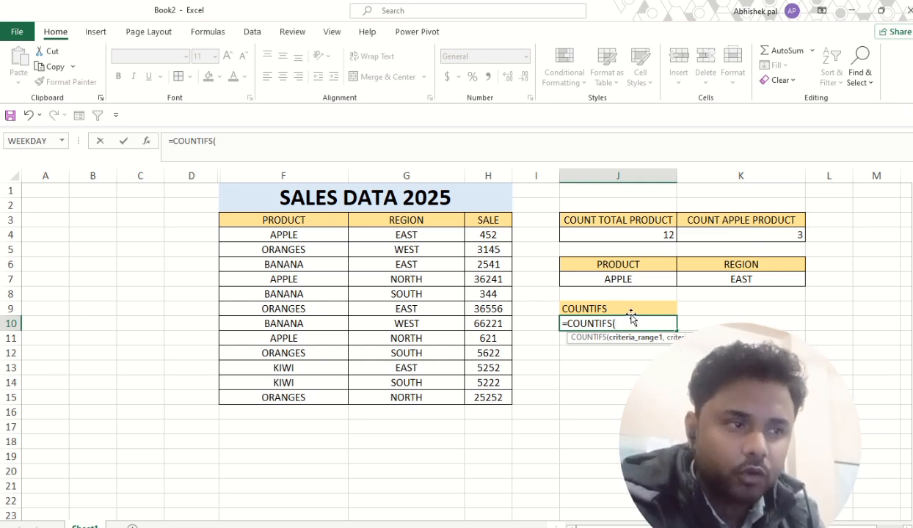
{"action": "left_click_drag", "start_coordinate": [270, 233], "coordinate": [295, 395]}
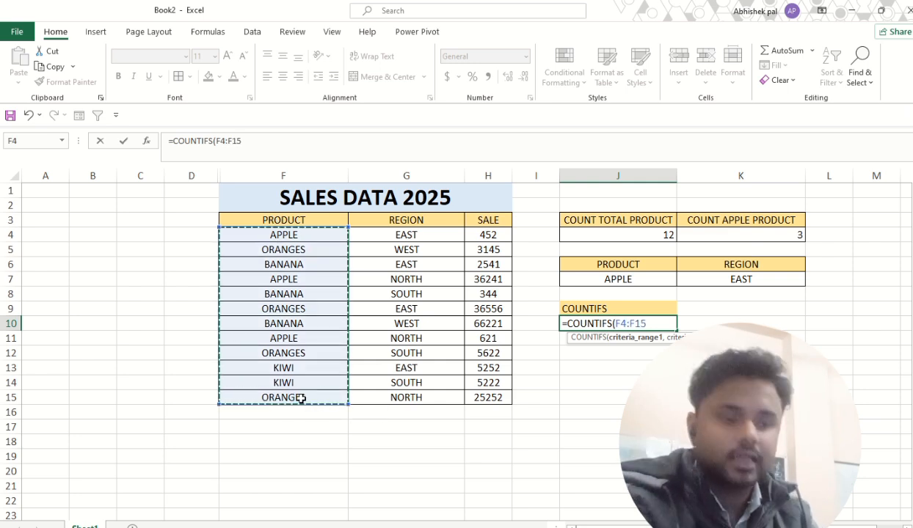
{"action": "type", "text": ","}
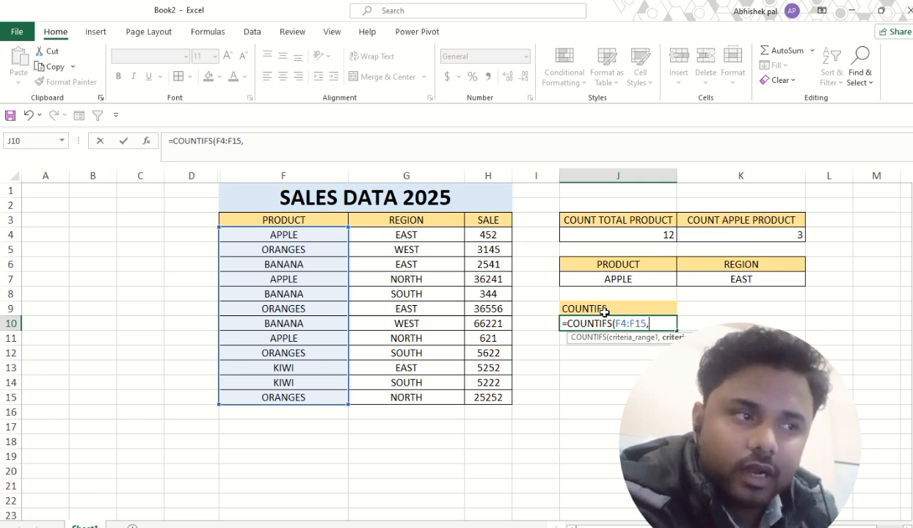
{"action": "left_click", "coordinate": [629, 284]}
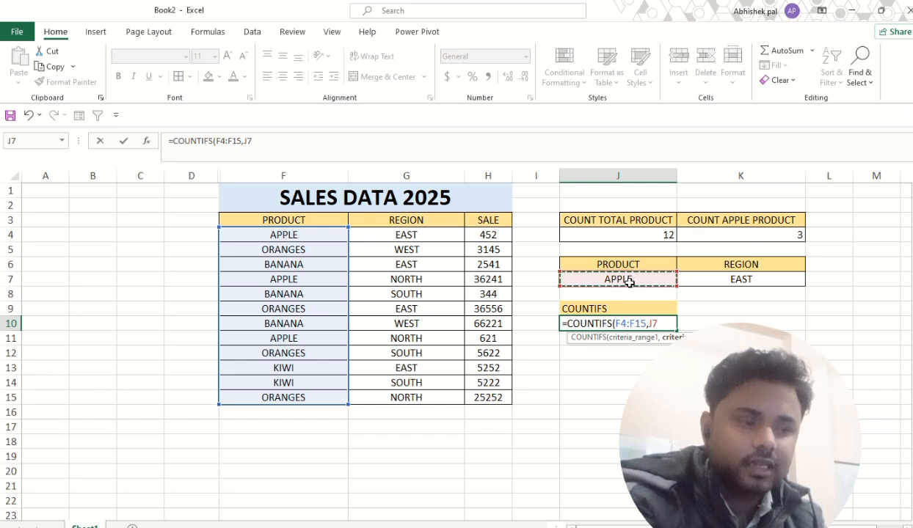
{"action": "type", "text": ","}
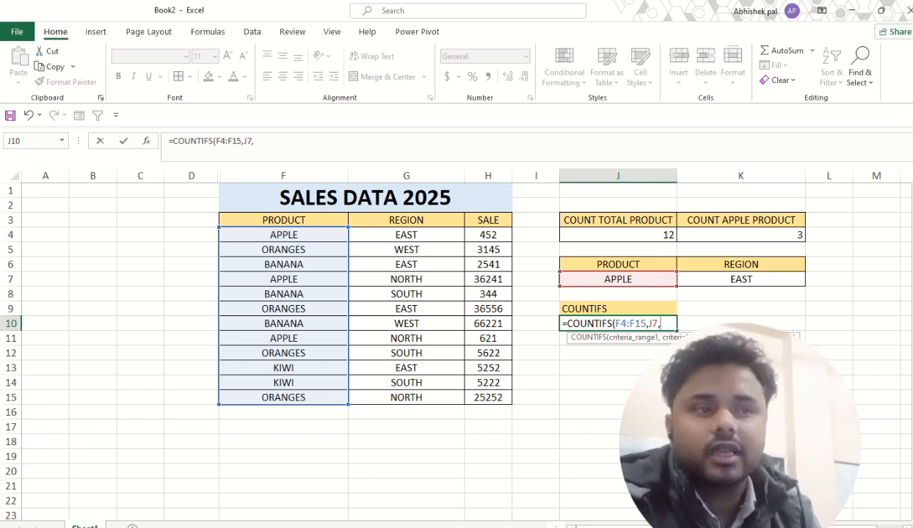
Complete the COUNTIFS formula in J10 with region range G4:G15 and criterion cell K7 as the second pair
{"action": "left_click_drag", "start_coordinate": [415, 234], "coordinate": [432, 400]}
{"action": "type", "text": ","}
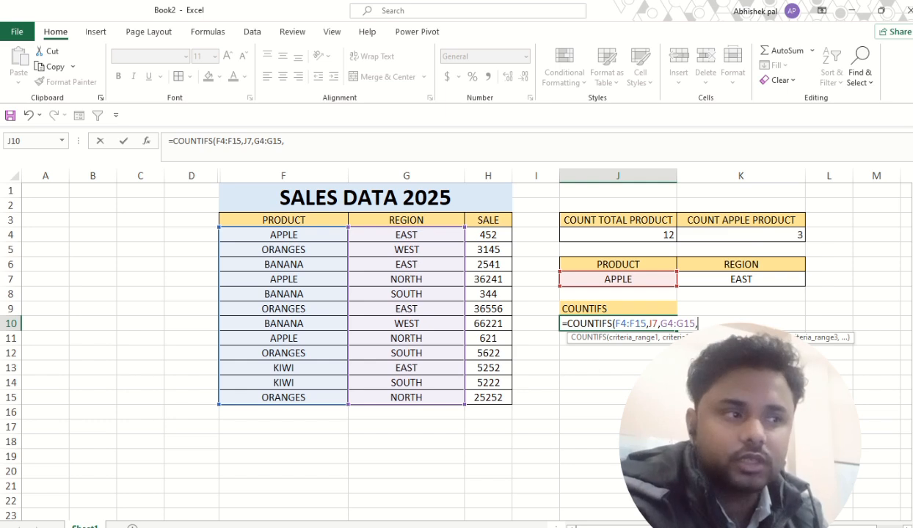
{"action": "left_click", "coordinate": [745, 279]}
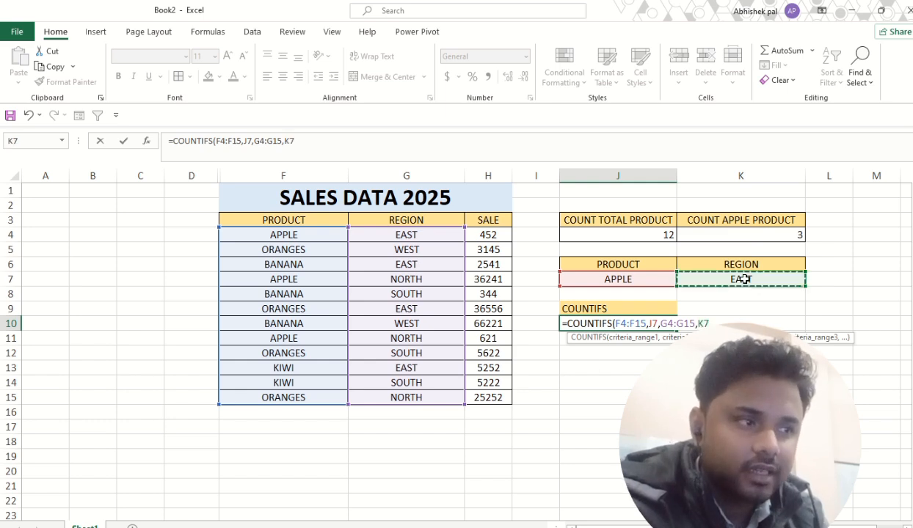
{"action": "key", "text": "Return"}
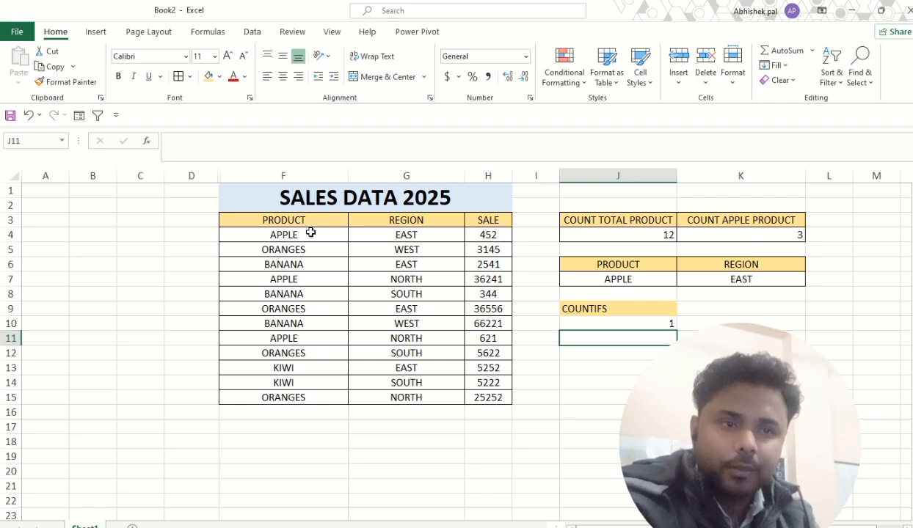
Change the REGION criterion in cell K7 to WEST to test the COUNTIFS formula
{"action": "left_click_drag", "start_coordinate": [308, 233], "coordinate": [399, 235]}
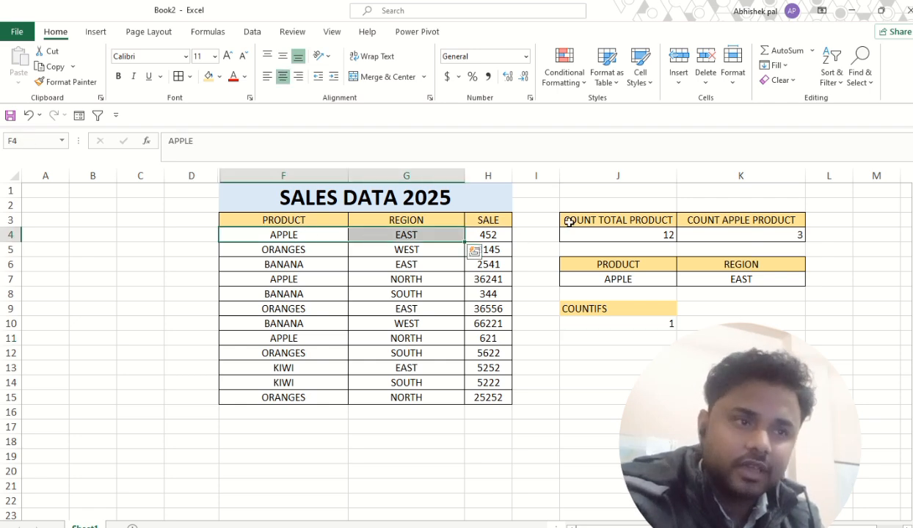
{"action": "left_click", "coordinate": [697, 280]}
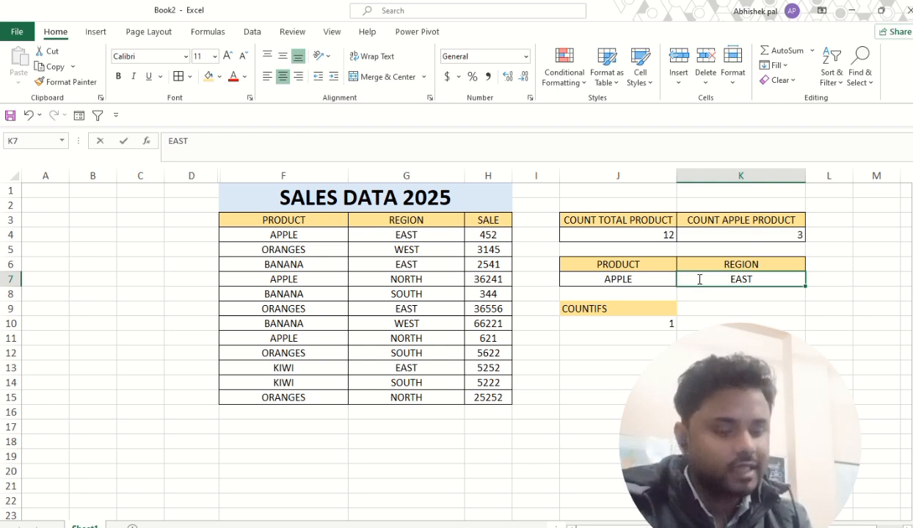
{"action": "type", "text": "WEST"}
{"action": "key", "text": "Return"}
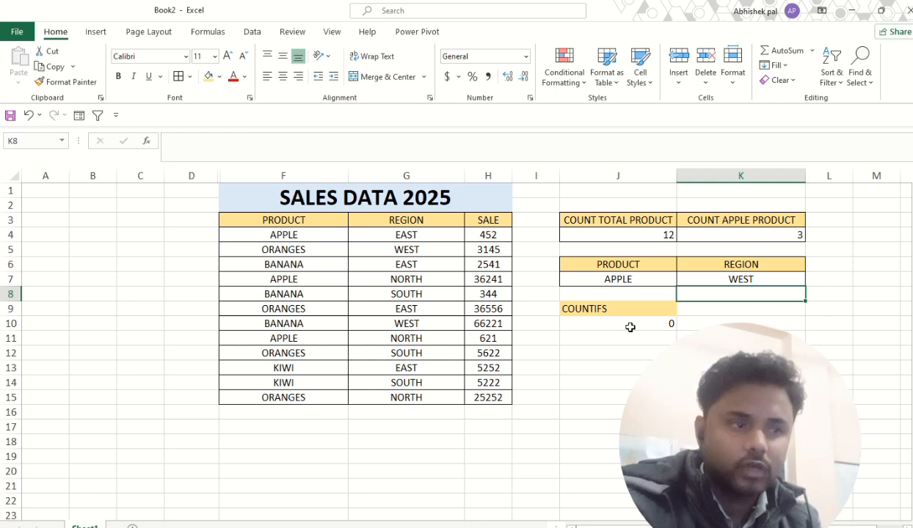
Set the REGION criterion in cell K7 to NORTH so the COUNTIFS formula counts apples there
{"action": "left_click", "coordinate": [697, 278]}
{"action": "type", "text": "N"}
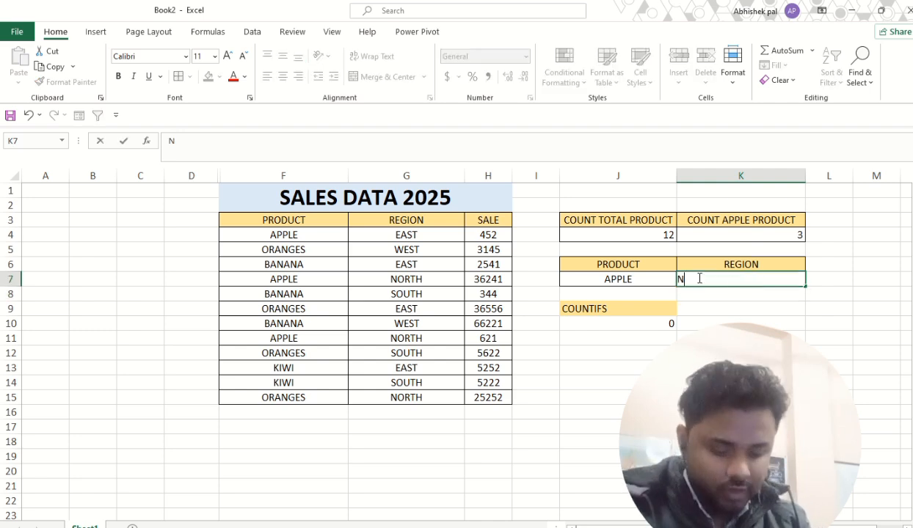
{"action": "type", "text": "ORTH"}
{"action": "key", "text": "Return"}
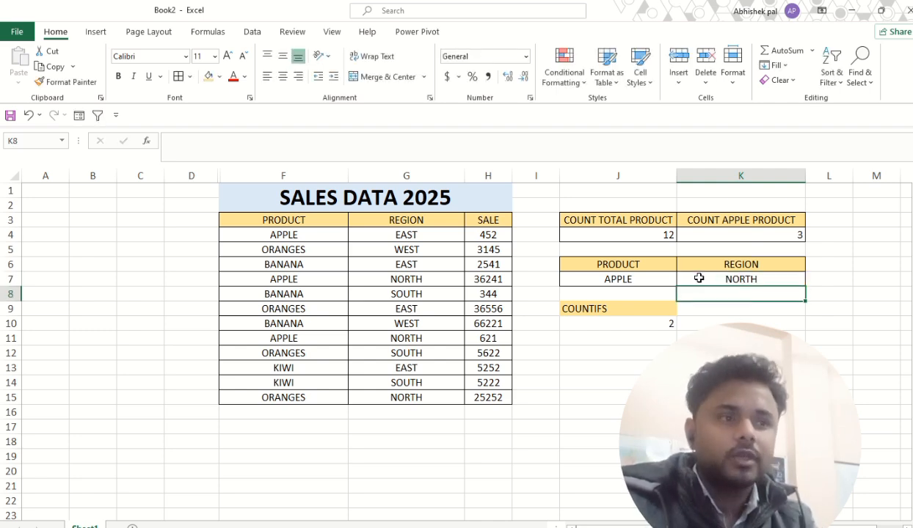
{"action": "left_click", "coordinate": [618, 276]}
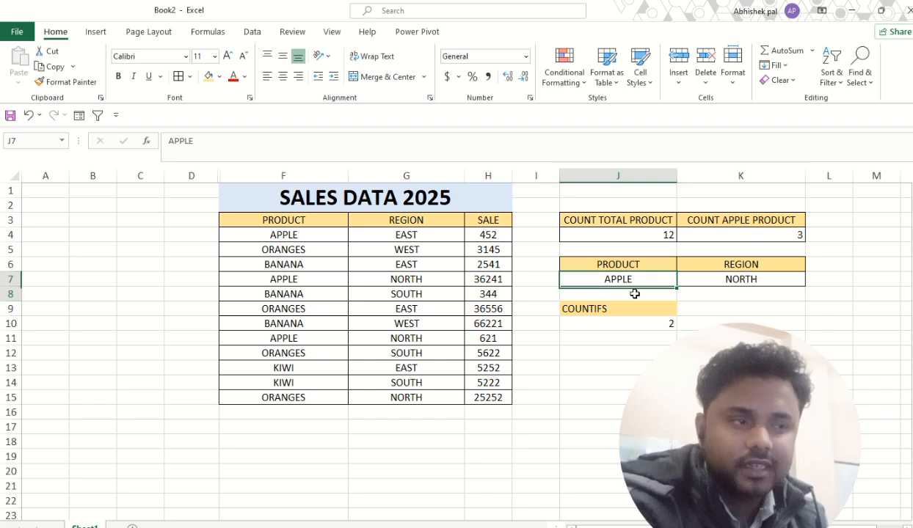
{"action": "key", "text": "shift+Down"}
{"action": "key", "text": "shift+Down"}
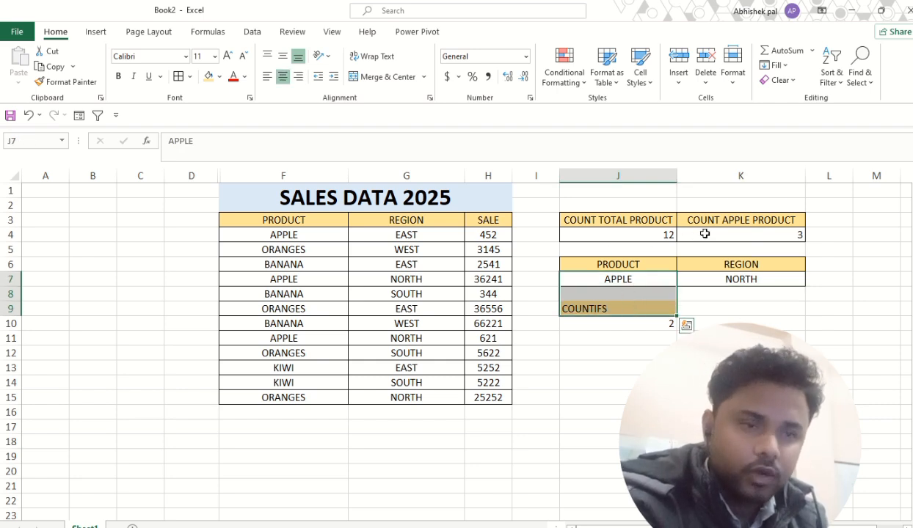